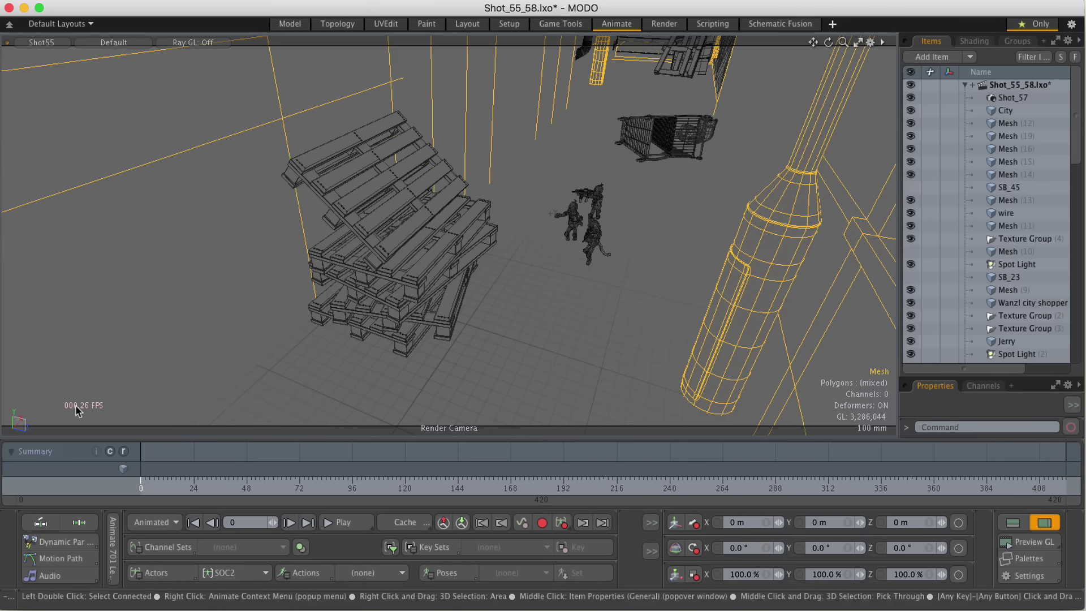
Play the character shot animation, then stop it at the opening frame.
left_click(343, 523)
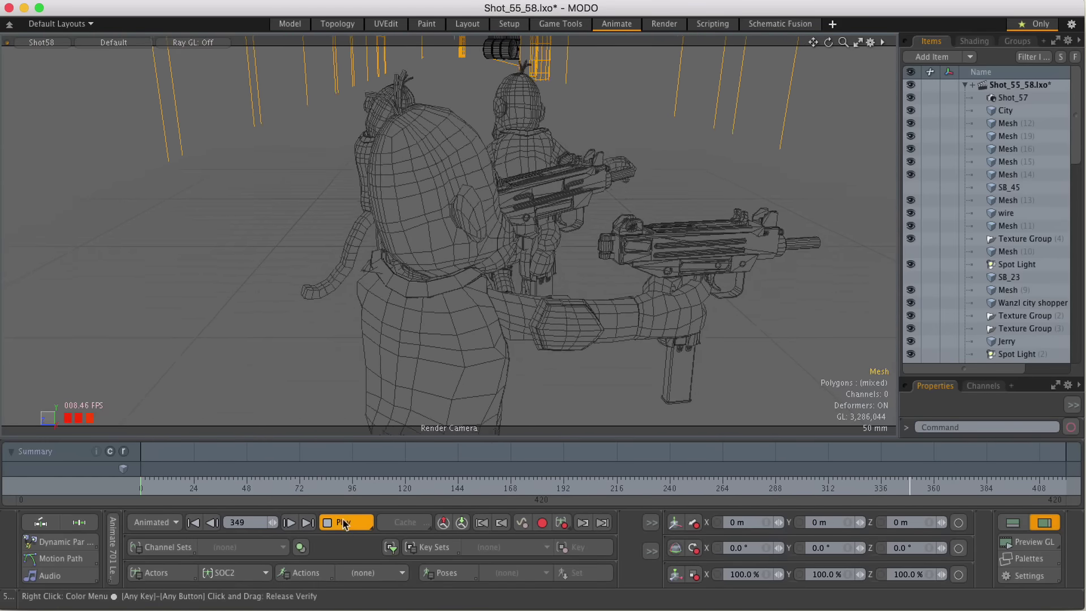
left_click(344, 523)
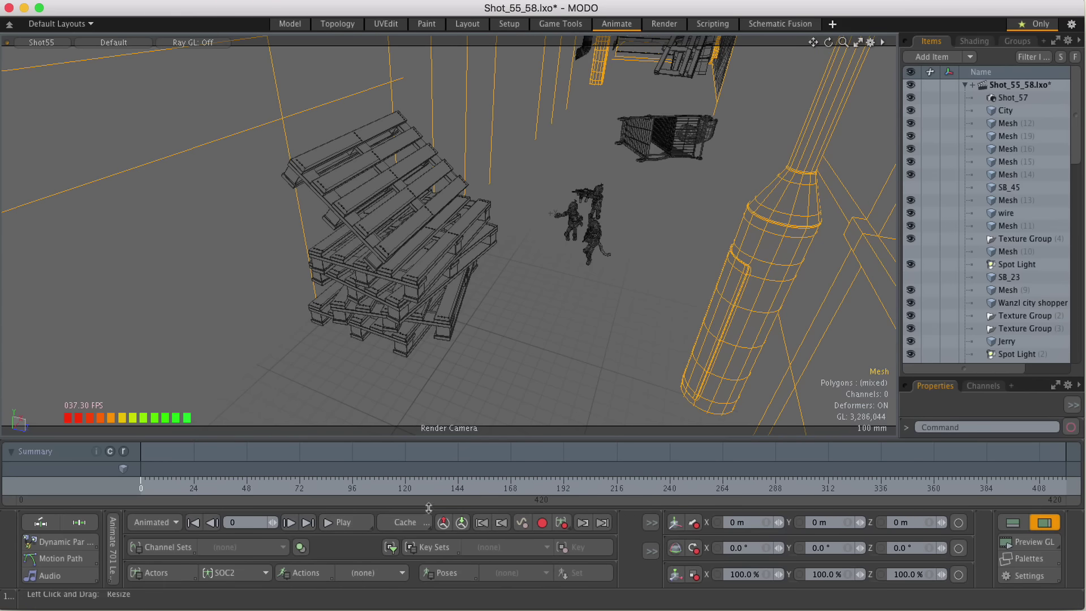
Replay the animation, then stop it and return to frame 0 with Space.
left_click(344, 523)
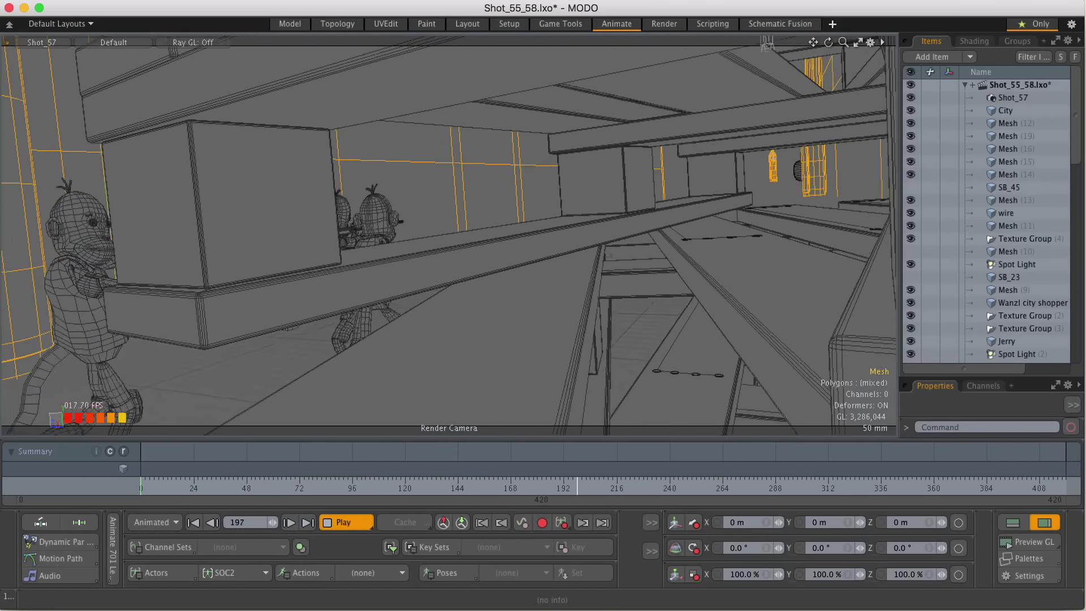
key("space")
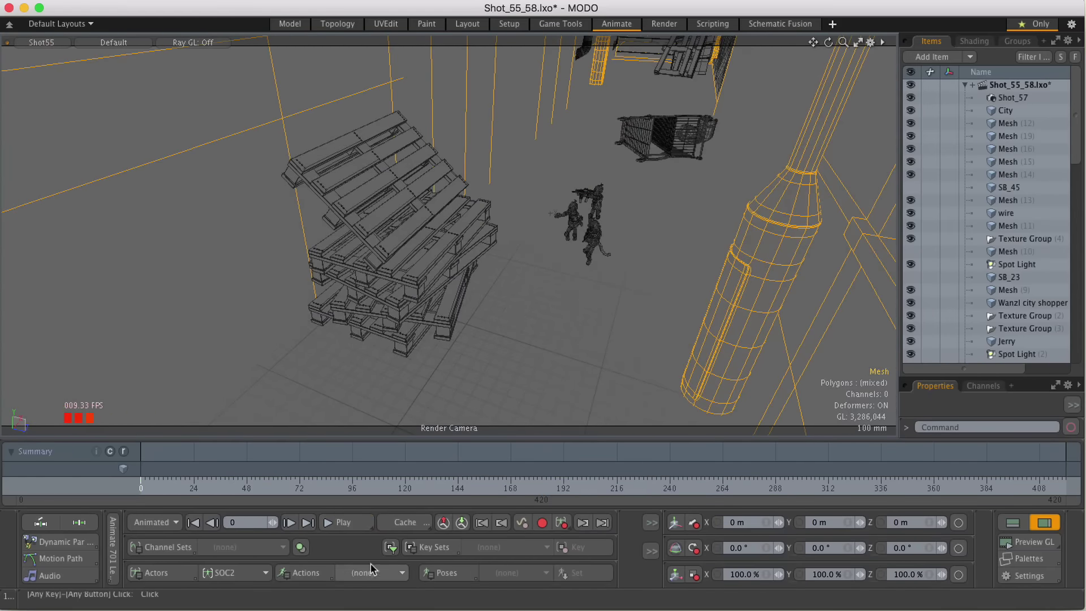
left_click(339, 535)
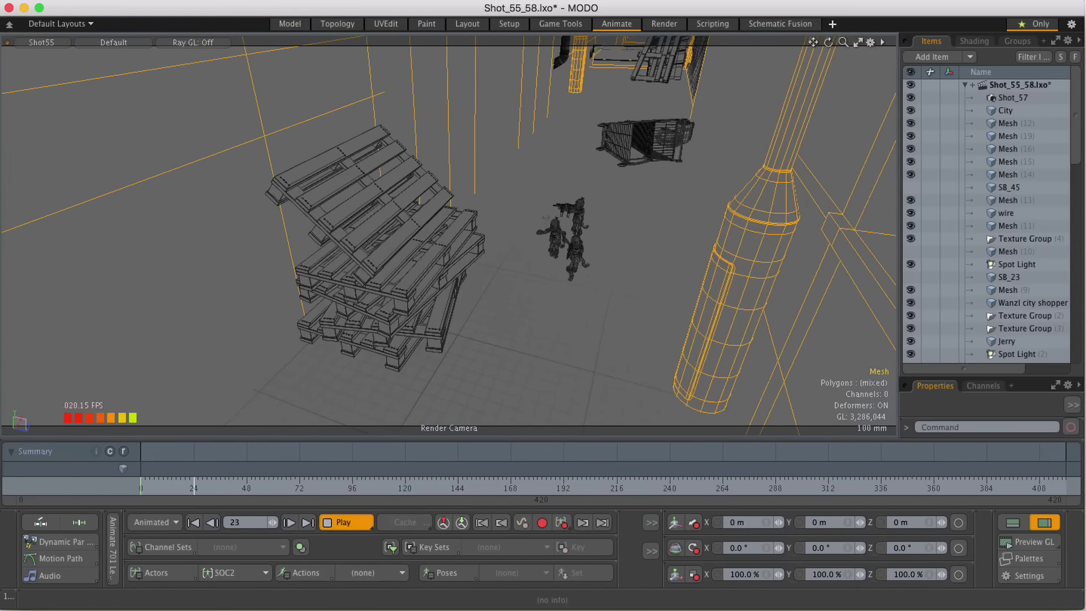